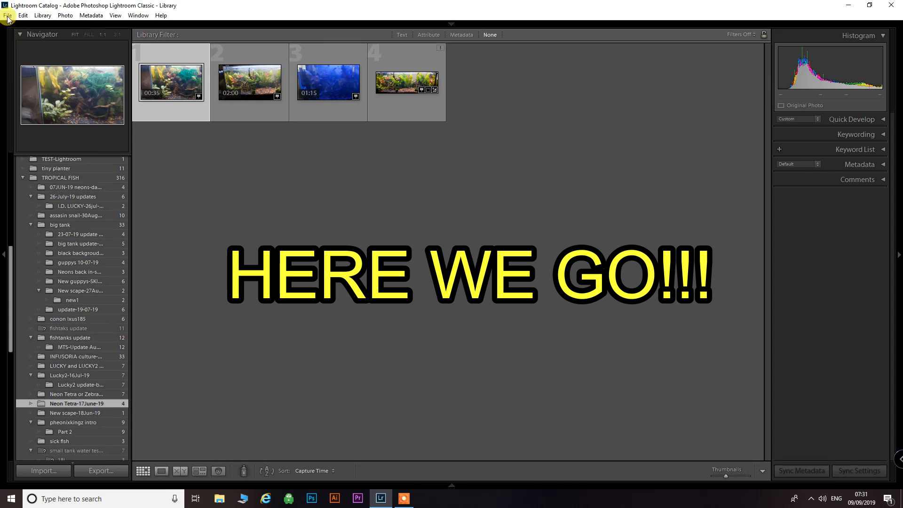
Import the video and the IMG_2955.JPG photo from the tutorial-lightroom folder on drive D: into the catalog
left_click(7, 16)
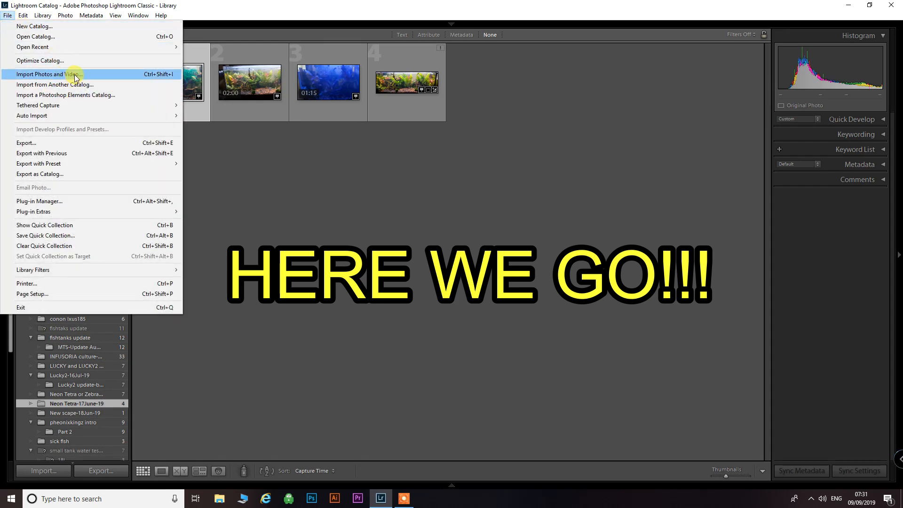
left_click(74, 75)
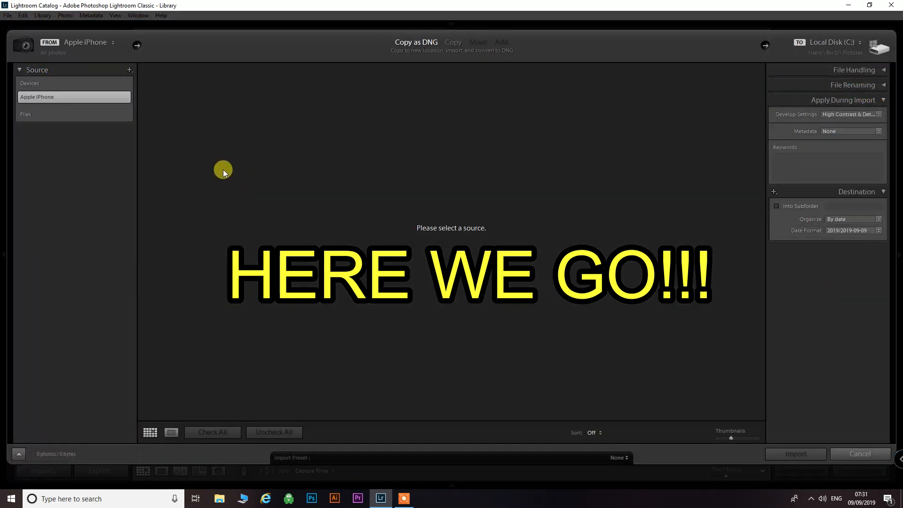
left_click(52, 353)
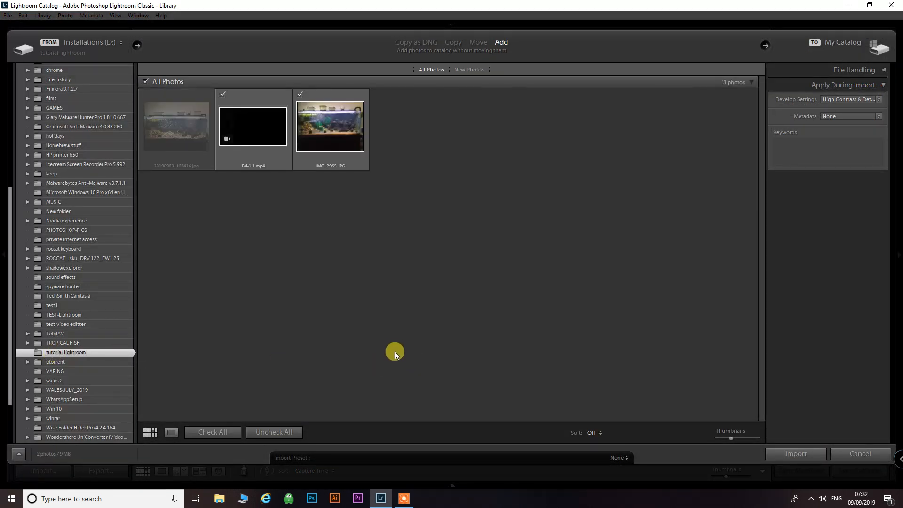
left_click(328, 136)
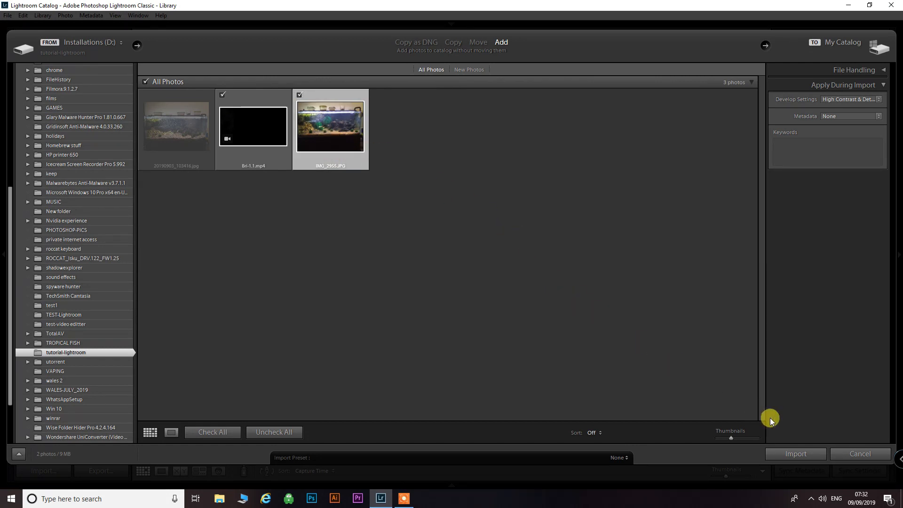
left_click(802, 454)
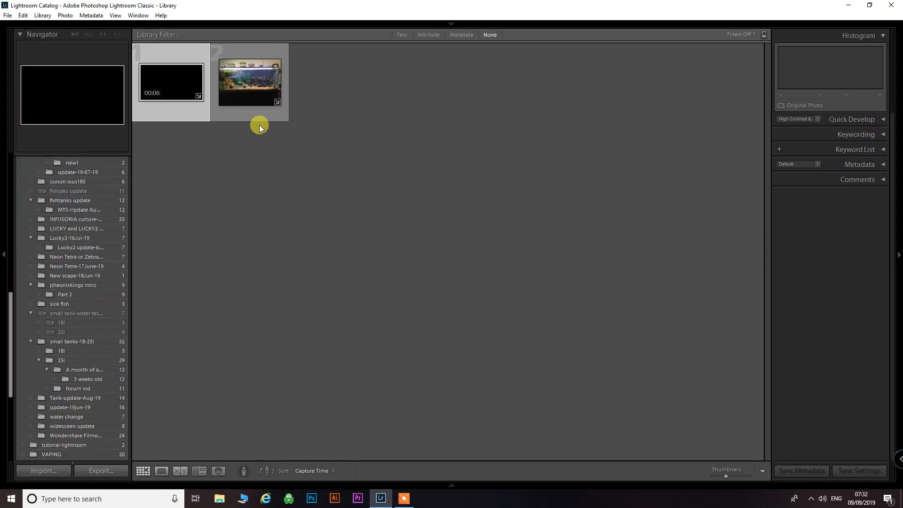
Open the imported aquarium photo in the Develop module and collapse the Effects settings
left_click(249, 92)
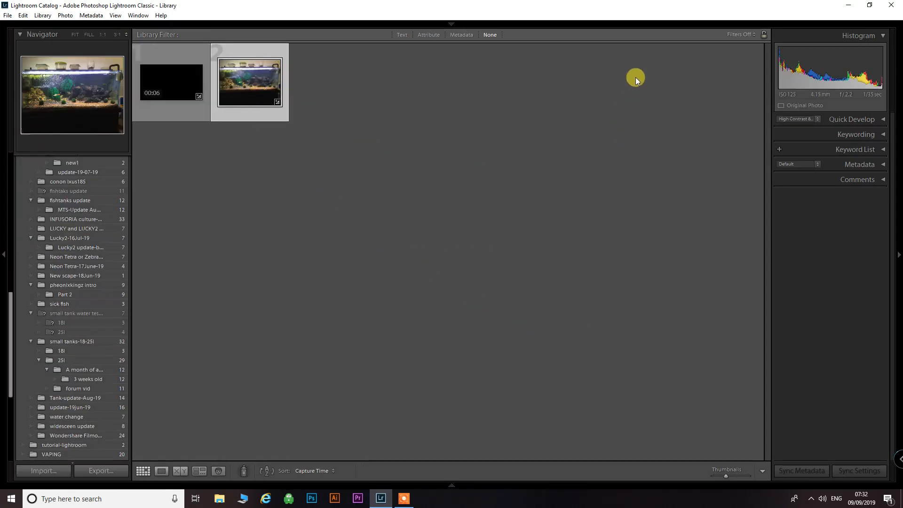
mouse_move(656, 25)
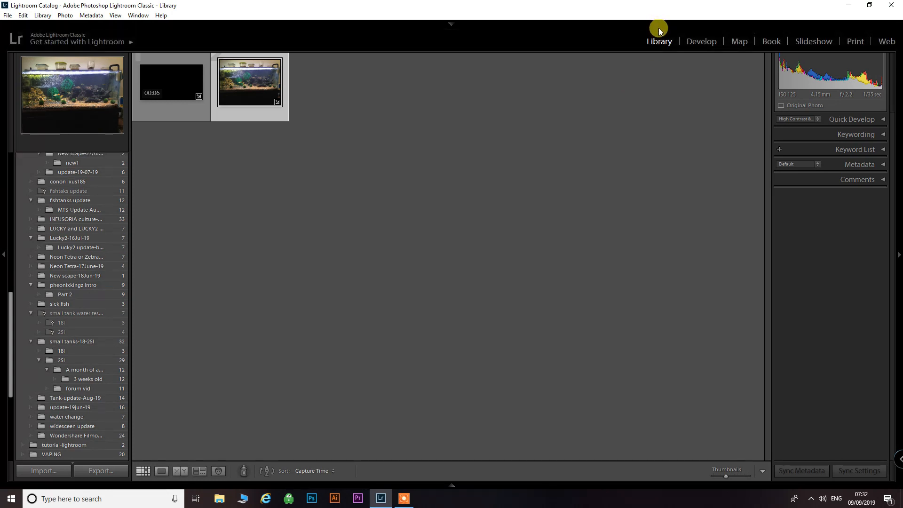
left_click(701, 41)
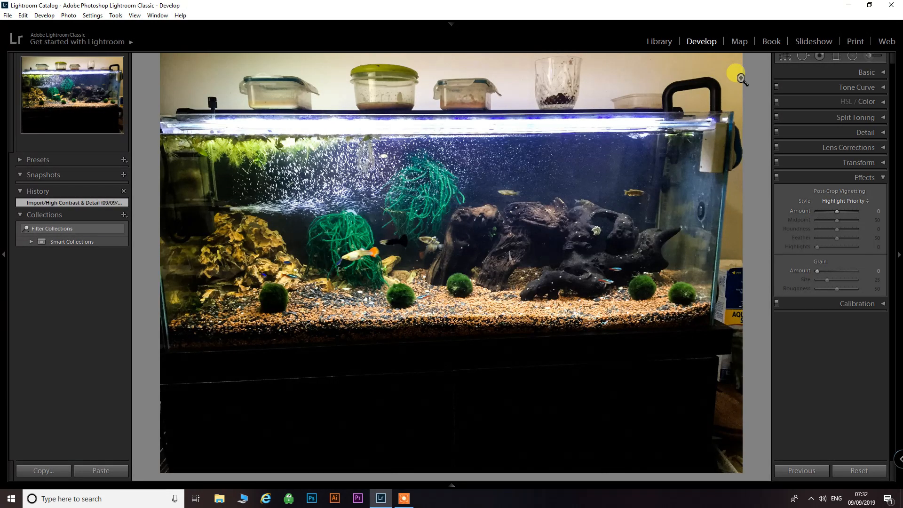
left_click(881, 180)
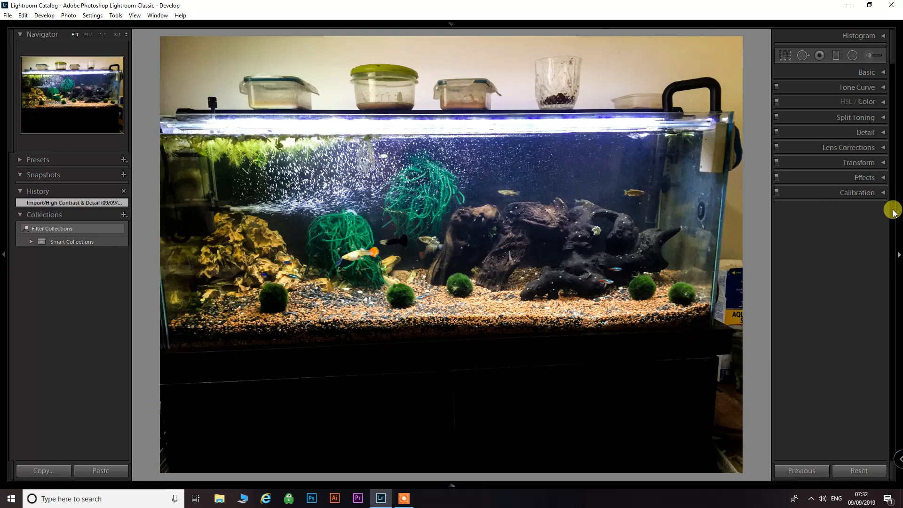
Turn on Remove Chromatic Aberration and Enable Profile Corrections for the photo, using Apple as the lens make
left_click(884, 148)
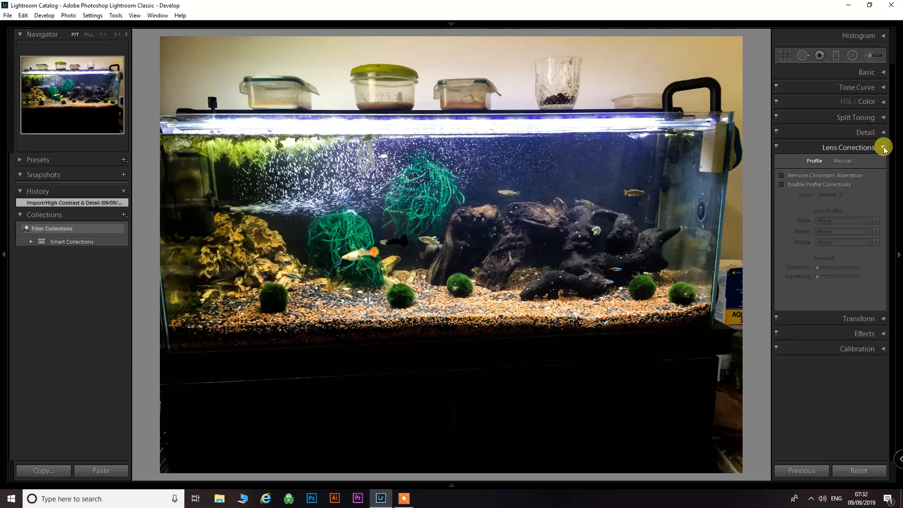
left_click(782, 176)
left_click(782, 184)
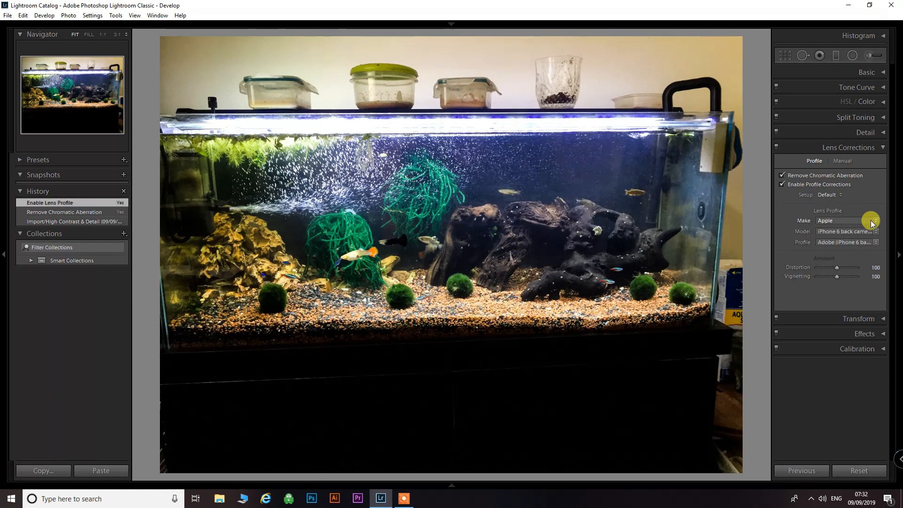
left_click(877, 221)
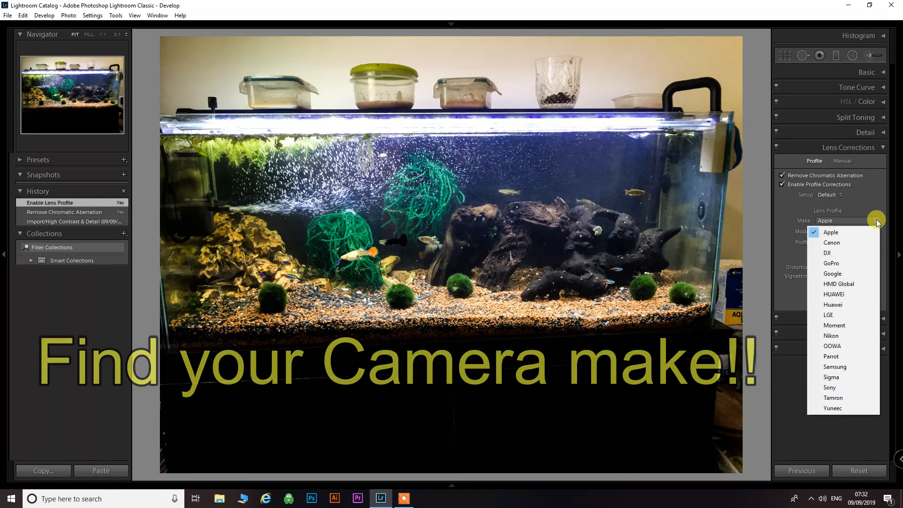
left_click(853, 232)
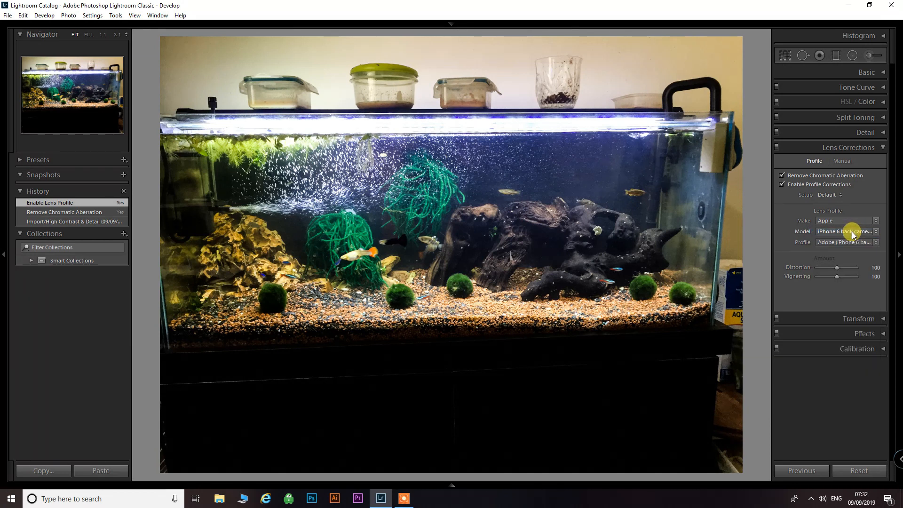
left_click(883, 147)
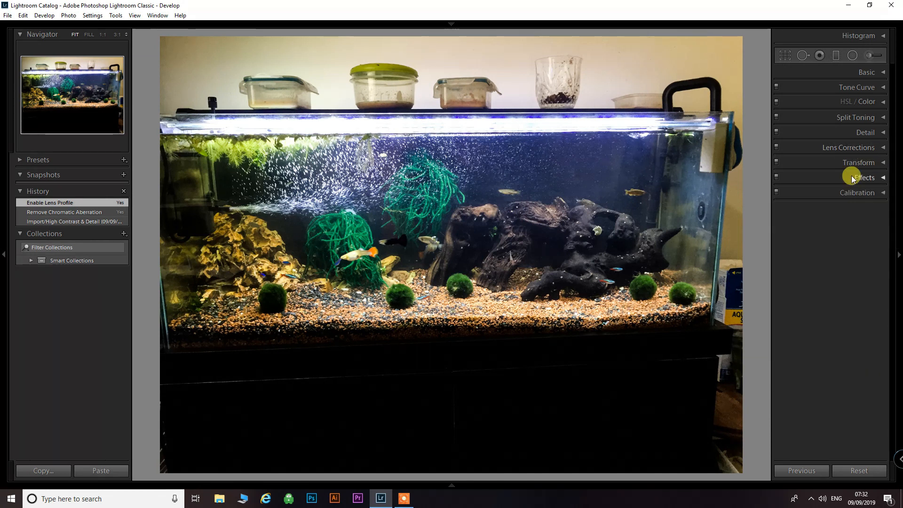
Set the photo's white balance to Auto in the Basic adjustments
left_click(883, 72)
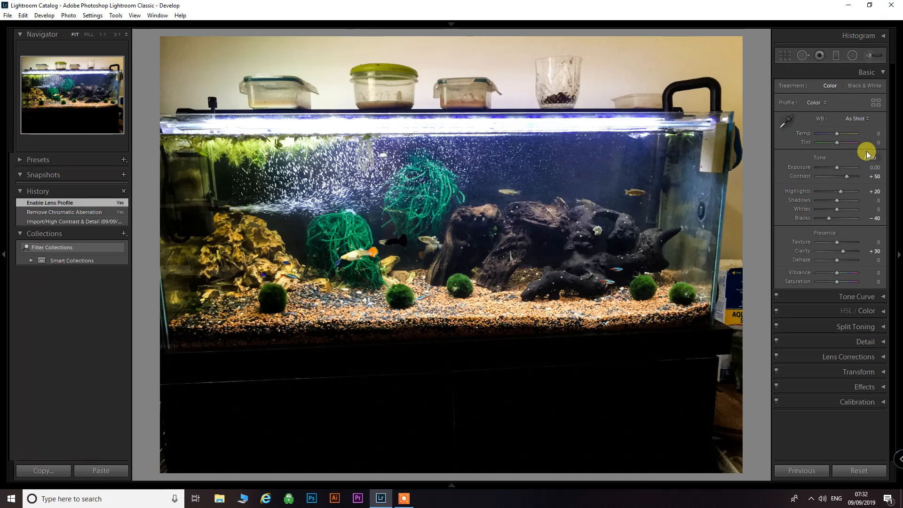
left_click(868, 121)
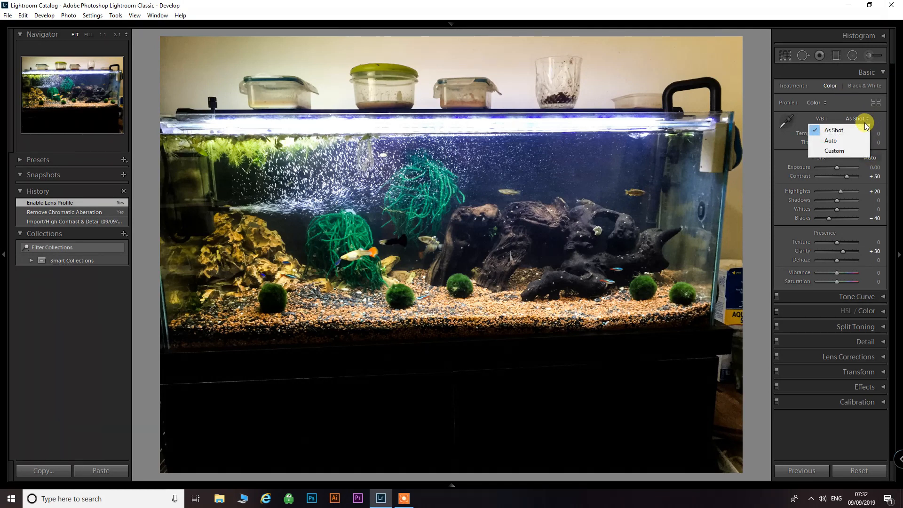
left_click(854, 139)
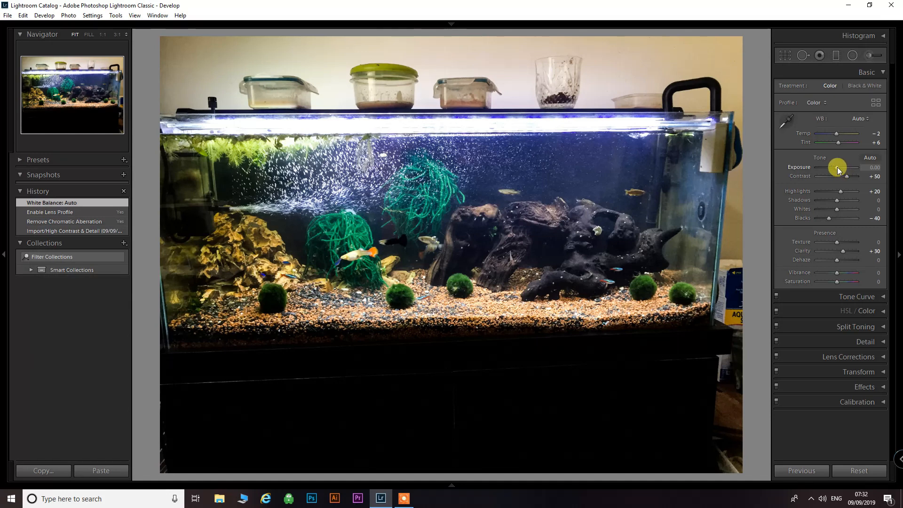
Raise the photo's Exposure to +0.36 and set its Contrast to 30
left_click_drag(837, 168, 840, 167)
left_click(873, 176)
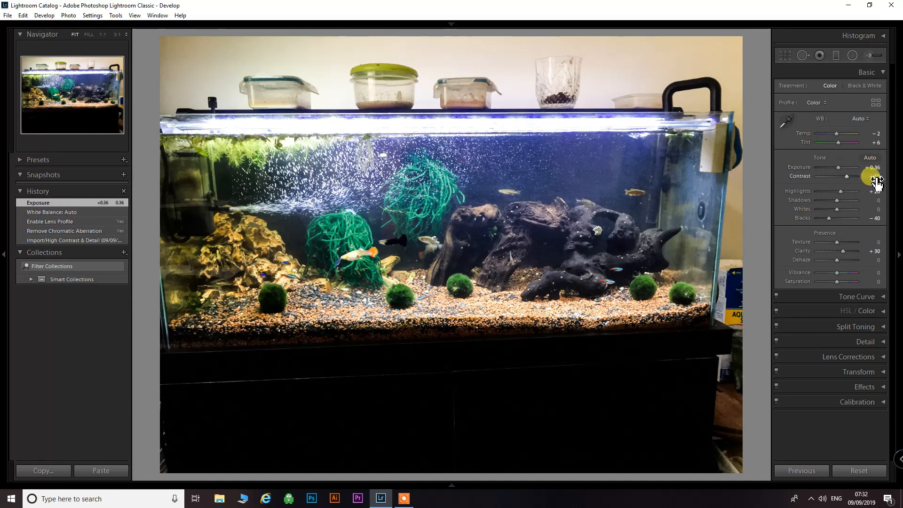
type("30")
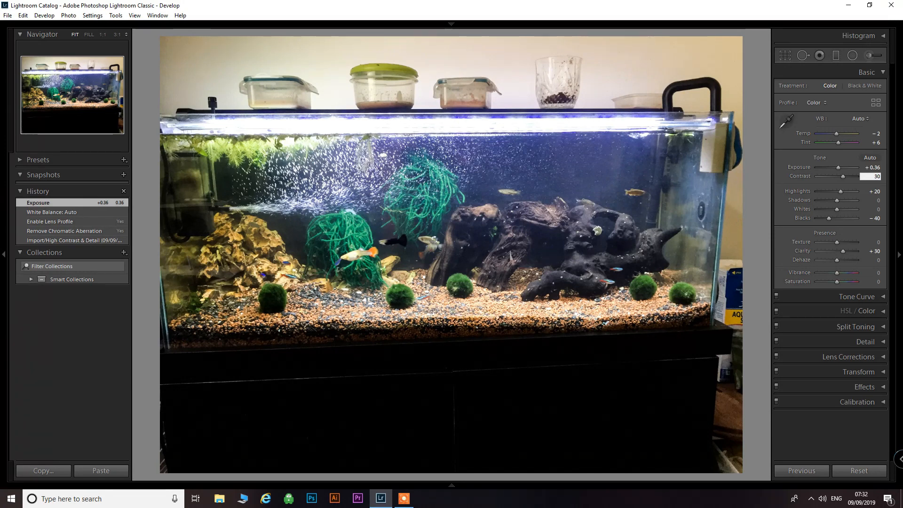
key("Return")
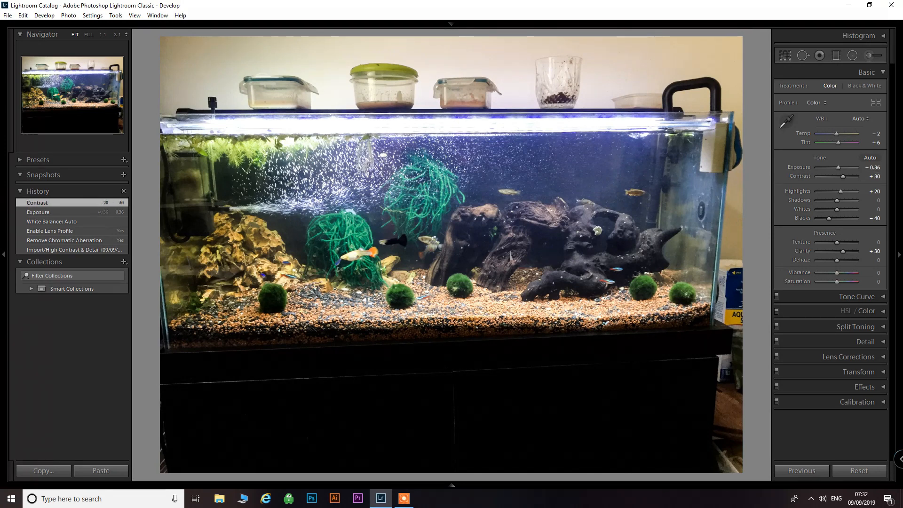
Set Highlights to -100, Shadows to +100, Whites to +36 and Blacks to -55, using the clipping preview for whites and blacks
left_click_drag(841, 193, 861, 201)
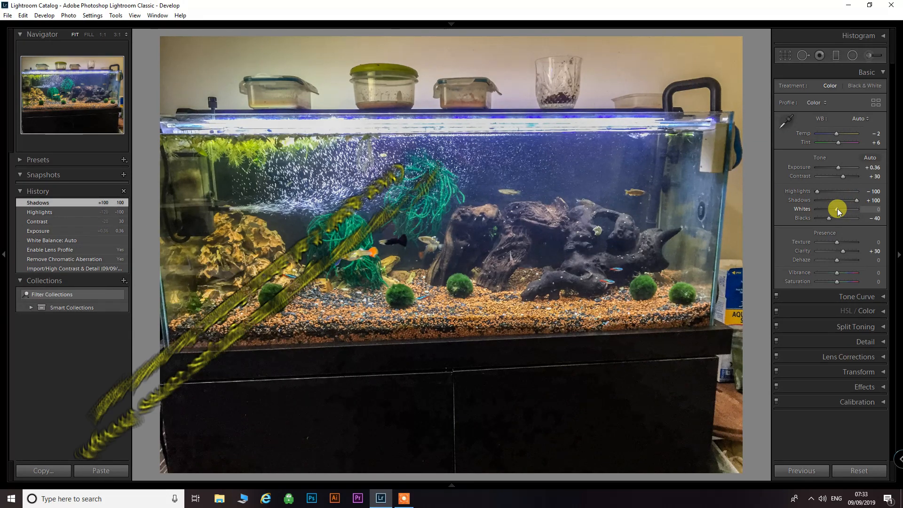
key("alt")
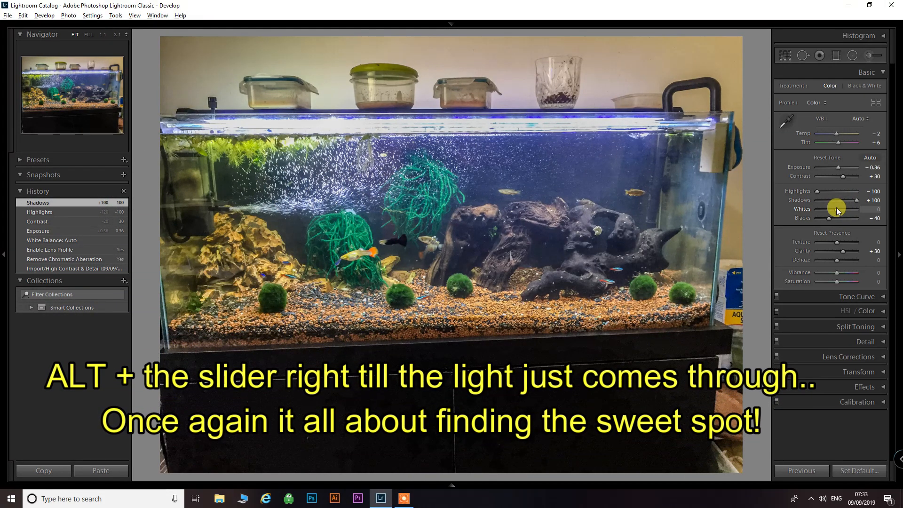
left_click_drag(836, 209, 826, 219)
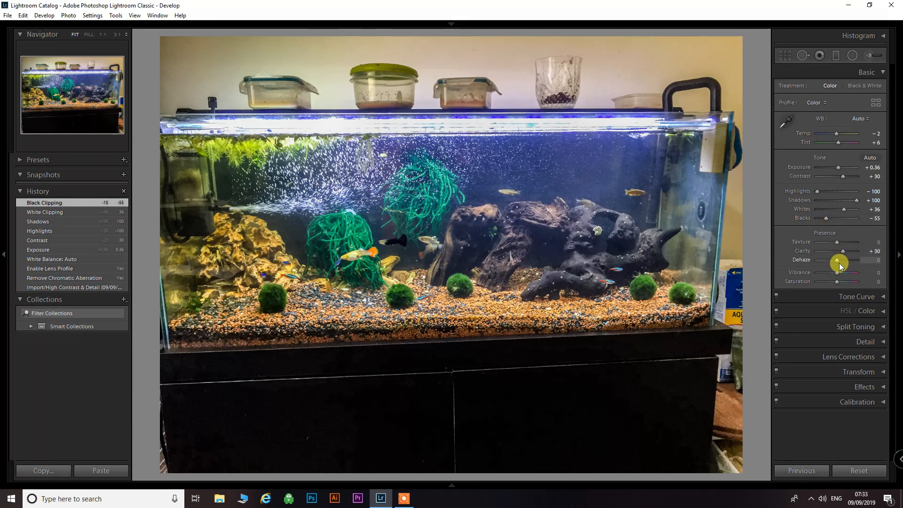
Set the presence adjustments to Clarity 25, Vibrance 25 and Saturation 17
left_click(876, 253)
type("25")
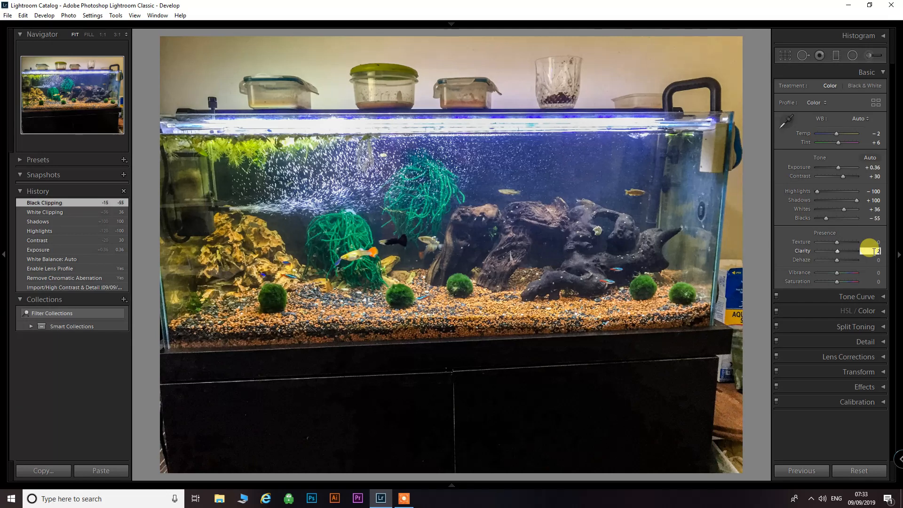
left_click(875, 273)
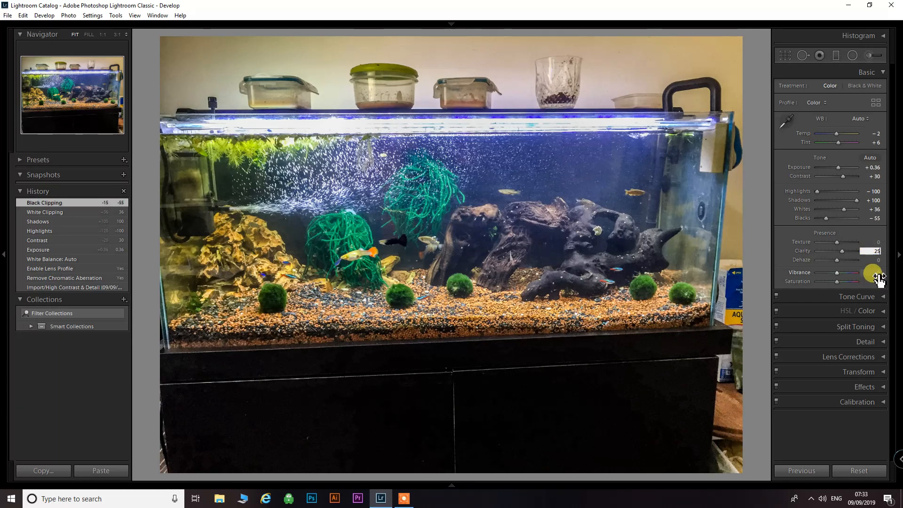
type("25")
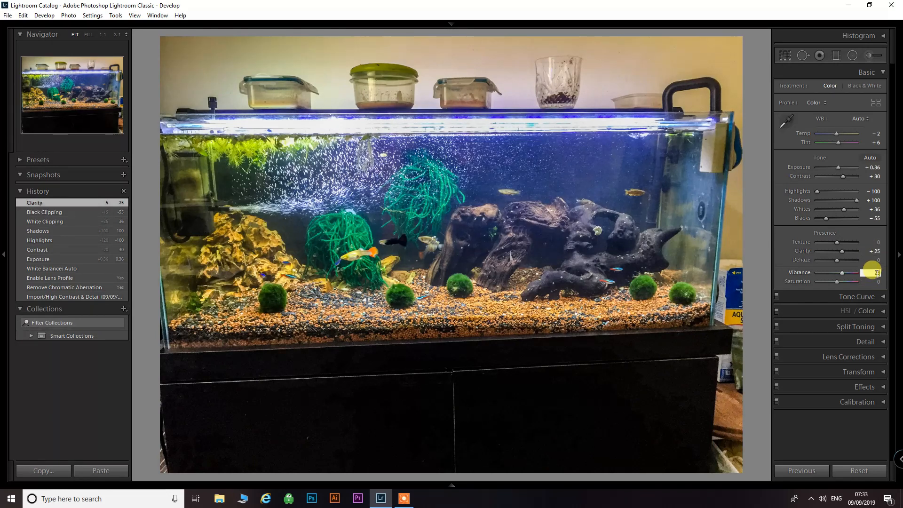
left_click(875, 282)
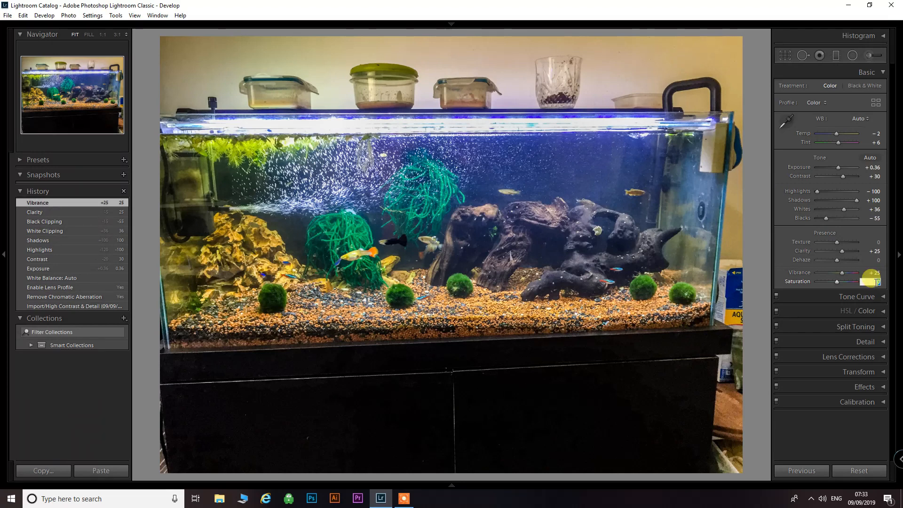
type("17")
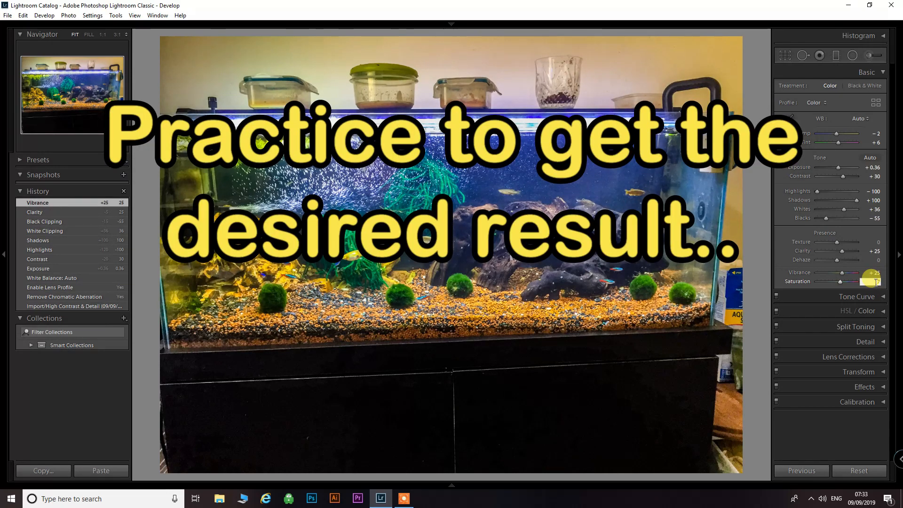
key("Return")
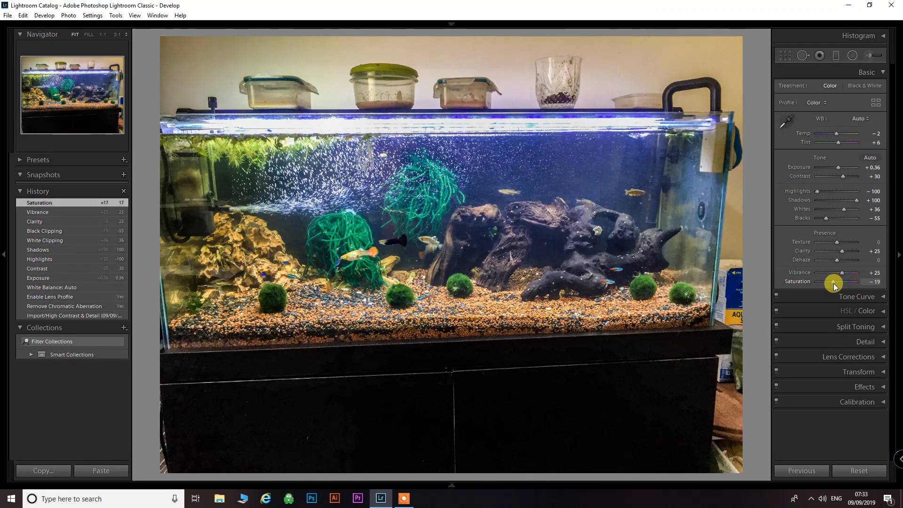
Tone down the presence adjustments to Saturation -10, Vibrance +5 and Clarity +7, and collapse the Basic settings
left_click_drag(831, 285, 839, 256)
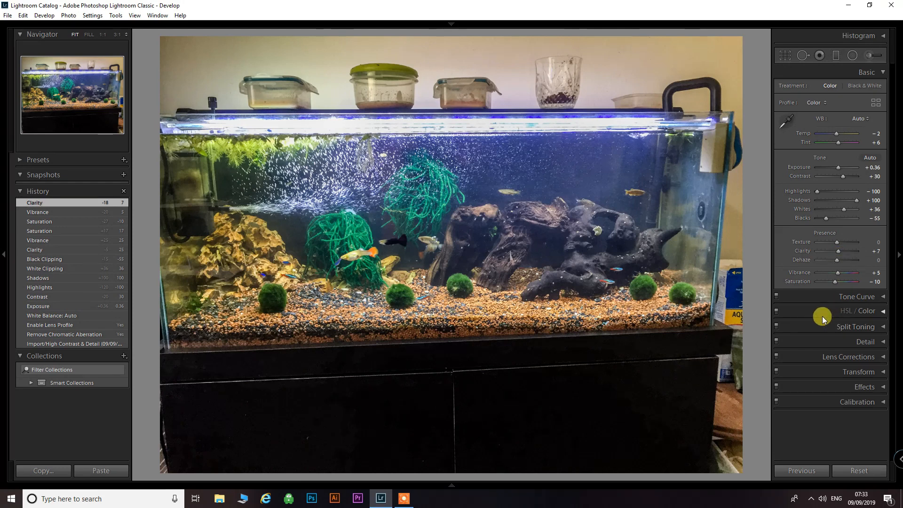
left_click(883, 73)
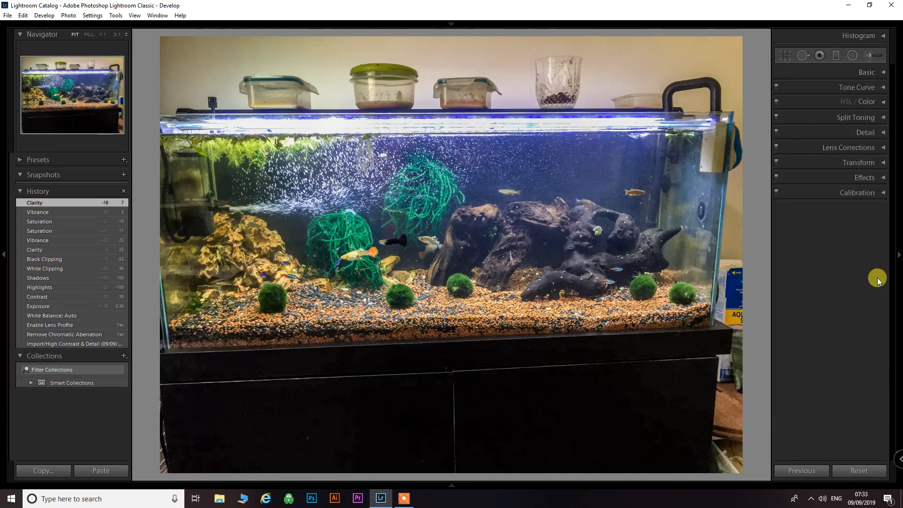
Set the Sharpening Amount to 109 and the Luminance noise reduction to 38 in the Detail settings
left_click(883, 133)
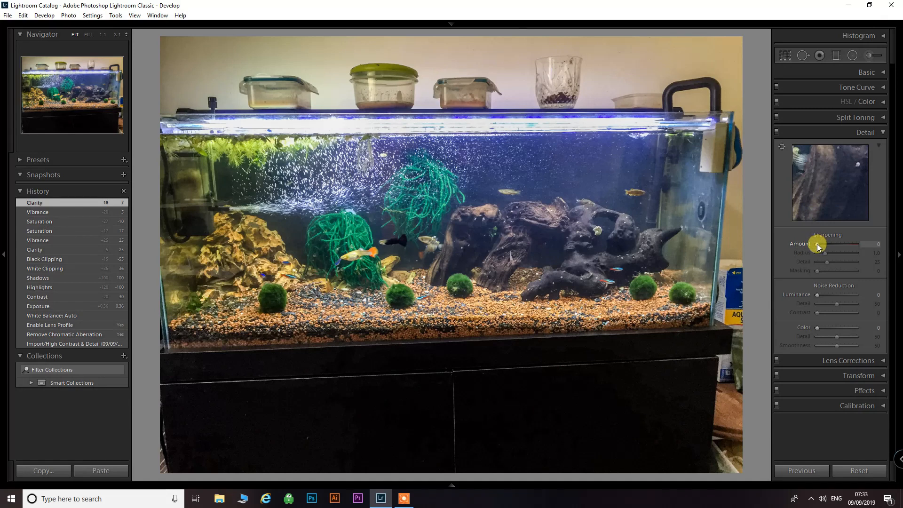
left_click_drag(817, 244, 846, 245)
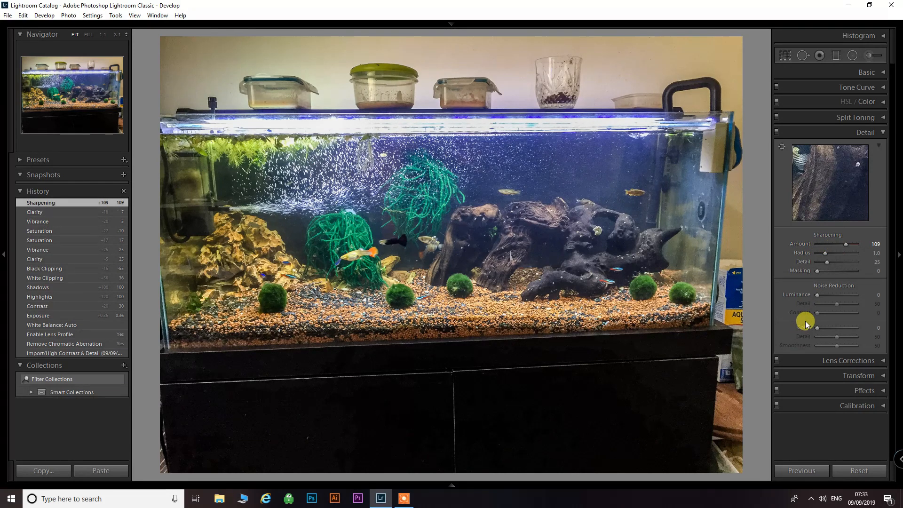
mouse_move(817, 295)
left_mouse_down()
mouse_move(851, 296)
mouse_move(813, 300)
mouse_move(832, 301)
left_mouse_up()
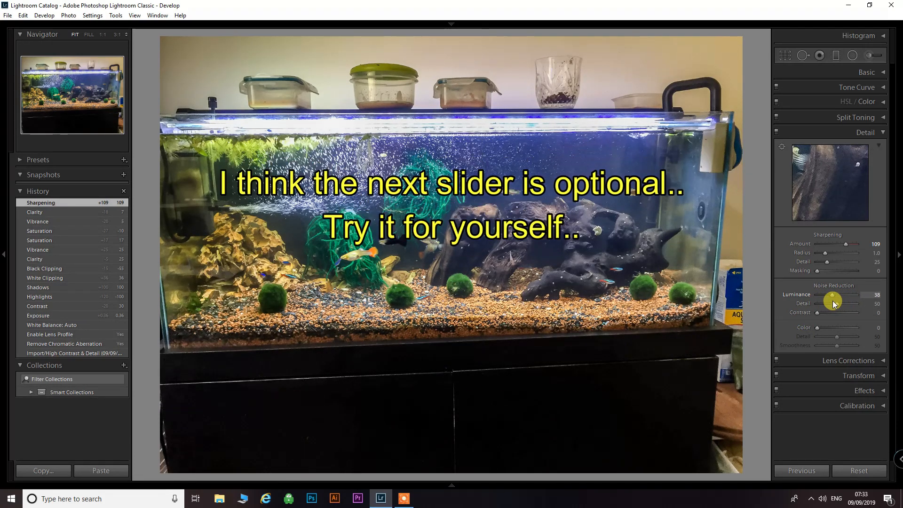
left_click(883, 133)
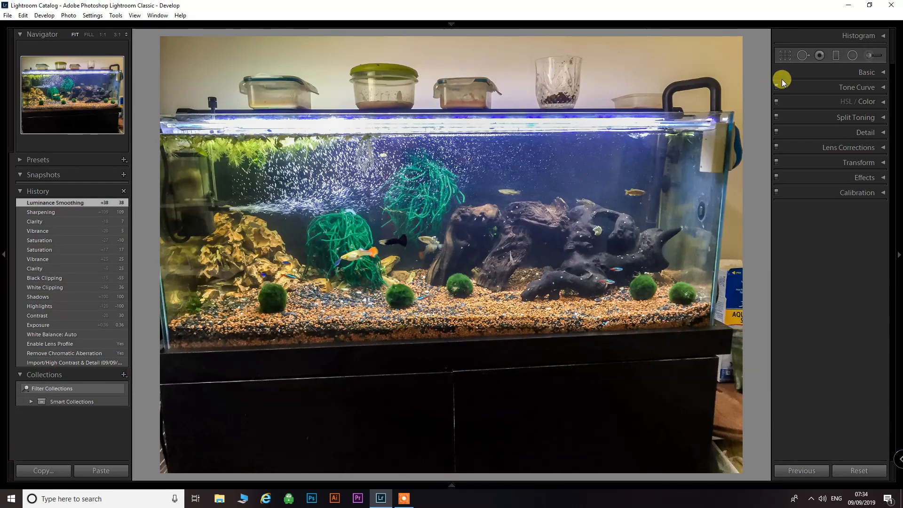
Crop the photo to the inside of the fish tank, trimming the shelf above, the cabinet below and the strip beyond the tank's right end
left_click(784, 56)
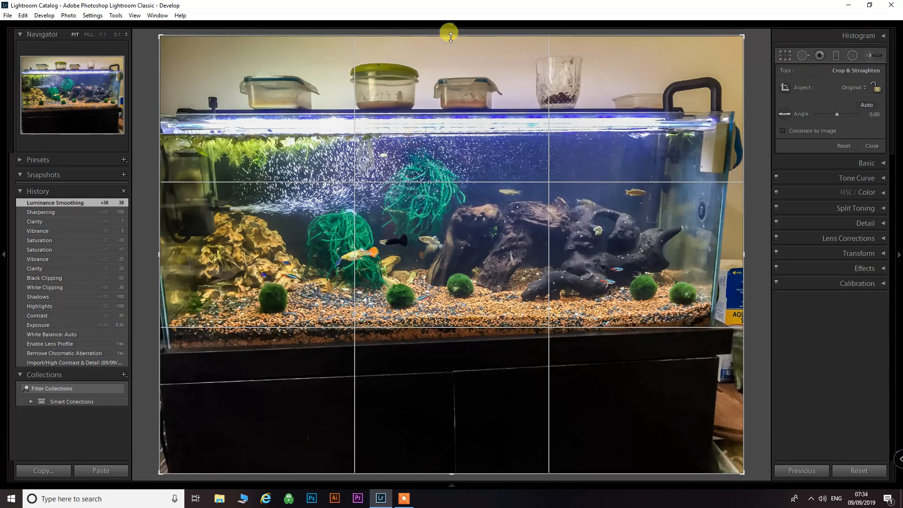
left_click_drag(449, 33, 459, 70)
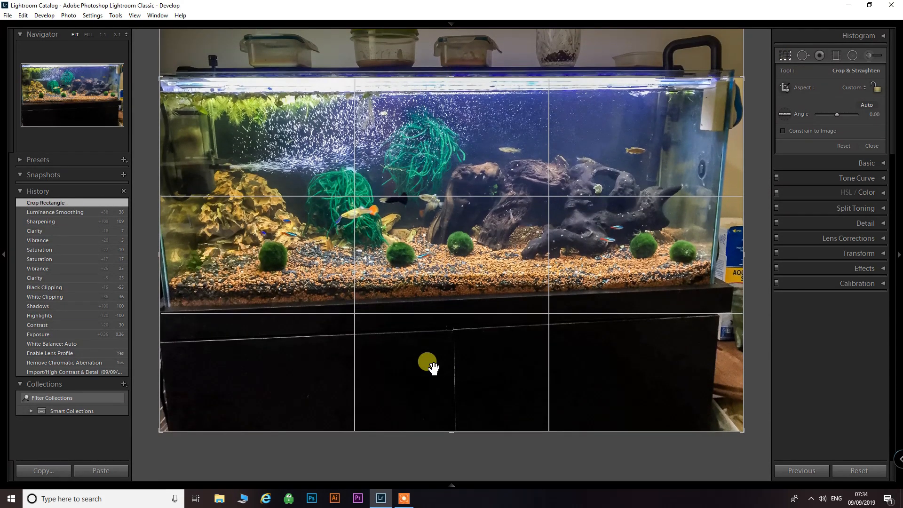
left_click_drag(444, 437, 449, 358)
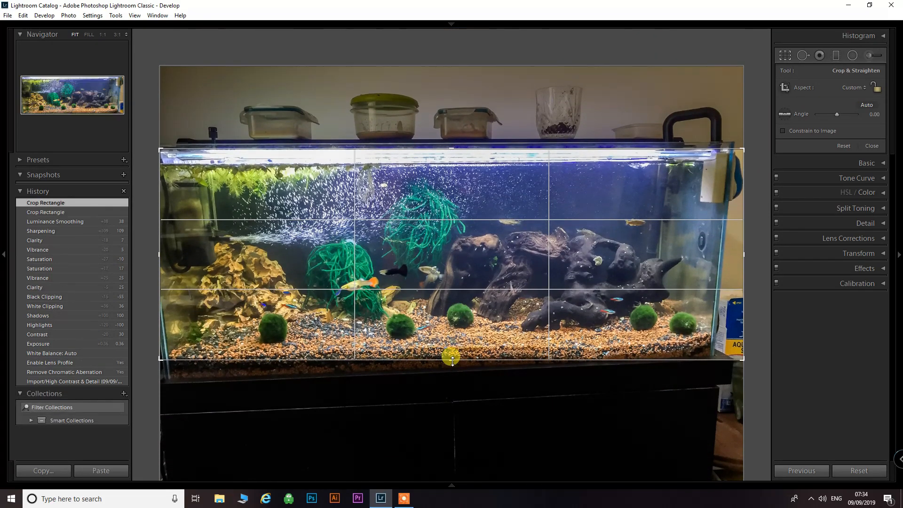
left_click_drag(743, 257, 720, 256)
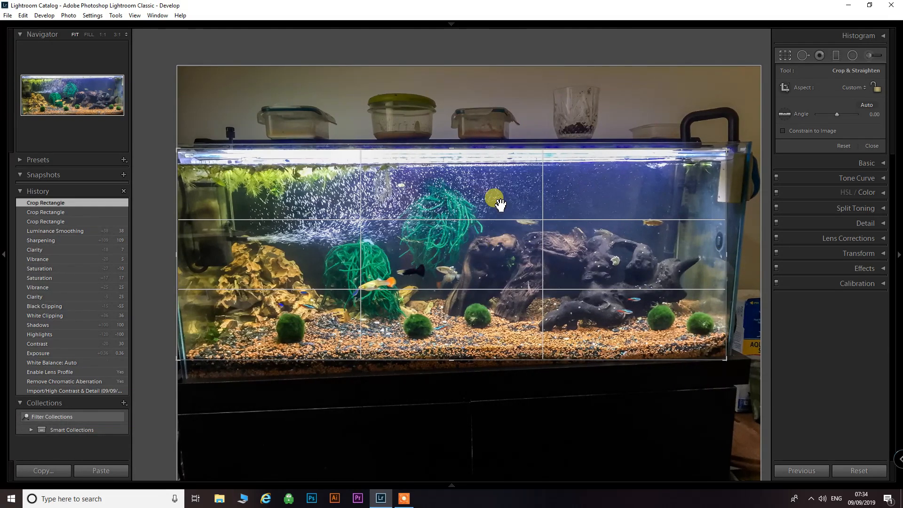
left_click_drag(451, 149, 451, 154)
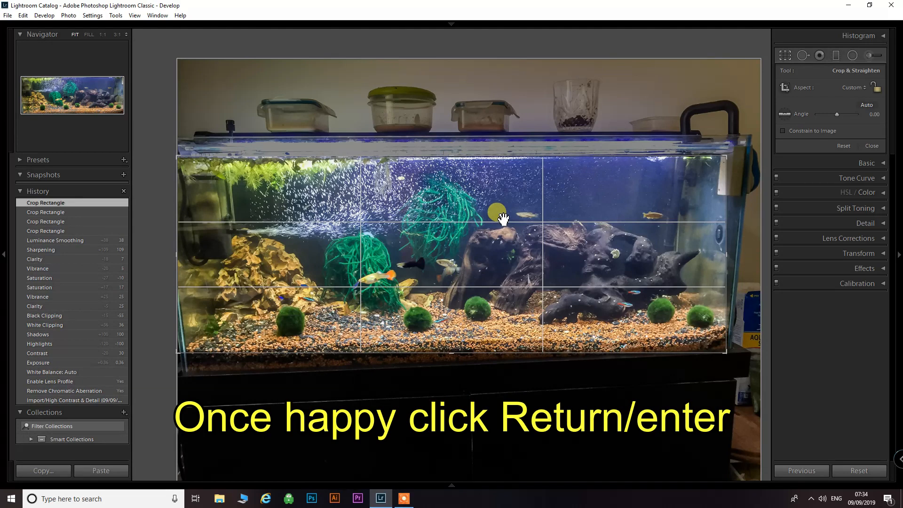
key("Return")
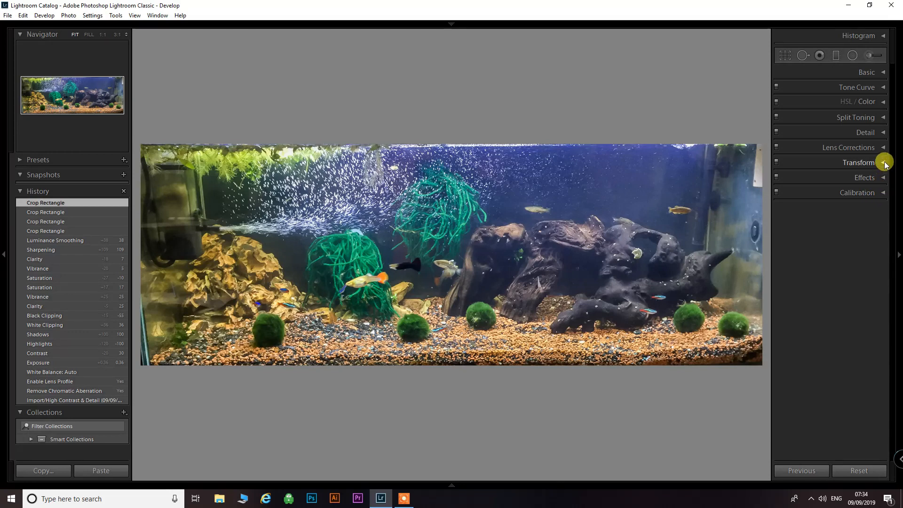
Set the post-crop vignetting Amount to -12 in the Effects settings
left_click(884, 178)
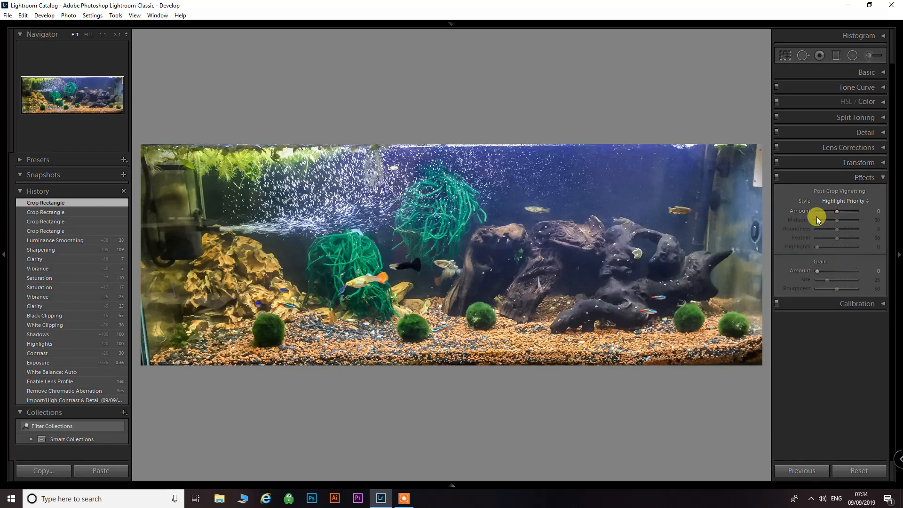
left_click_drag(836, 212, 832, 212)
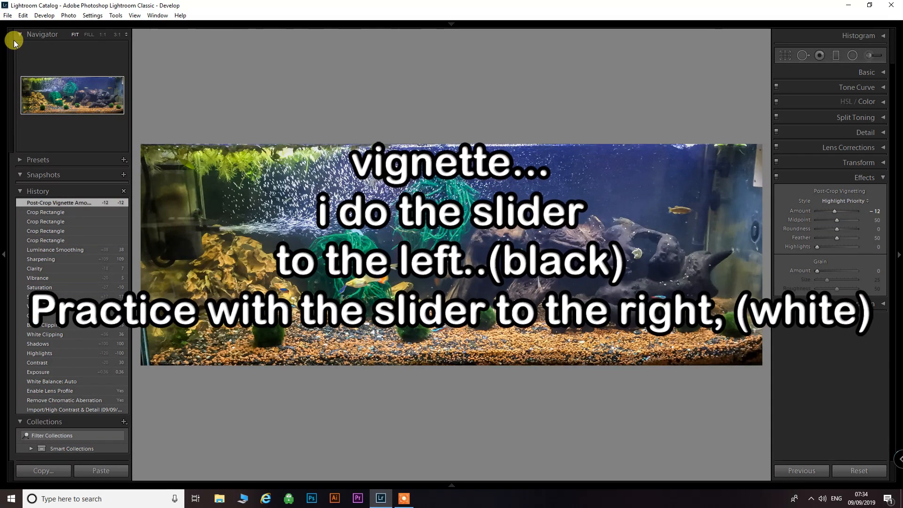
Export the photo to the folder D:\tutorial-lightroom with the custom name fishtank-tutorial
left_click(8, 15)
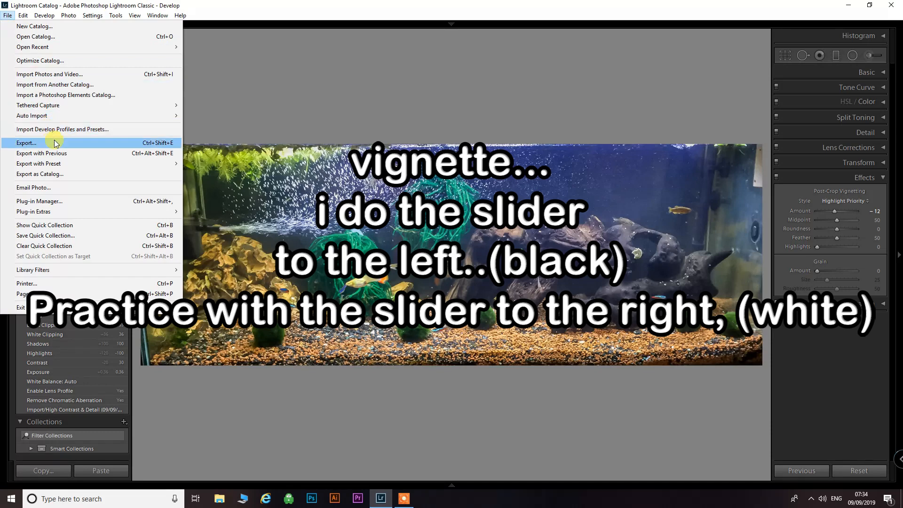
left_click(55, 143)
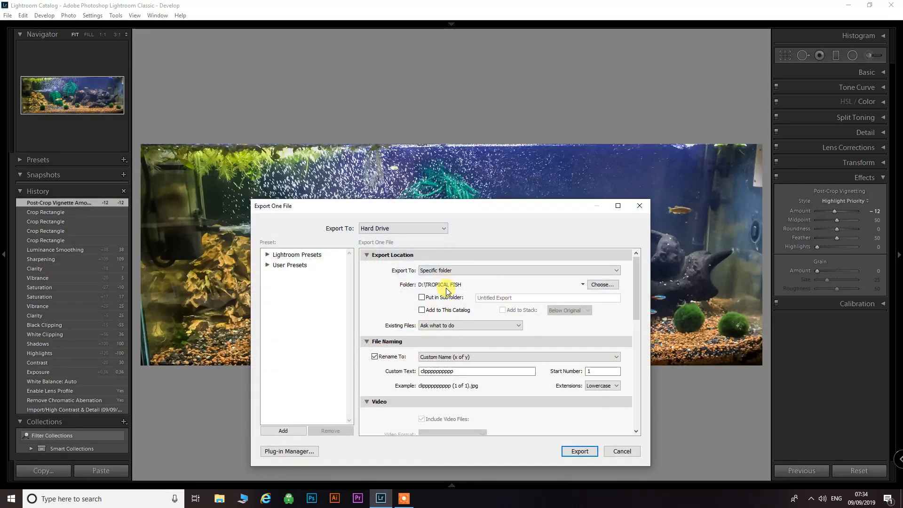
left_click(602, 284)
left_click_drag(414, 371, 472, 370)
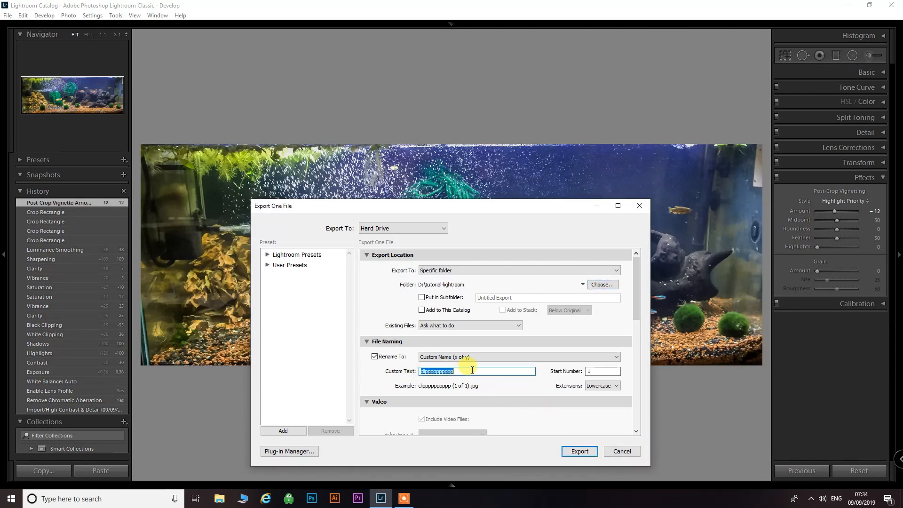
type("fishtan")
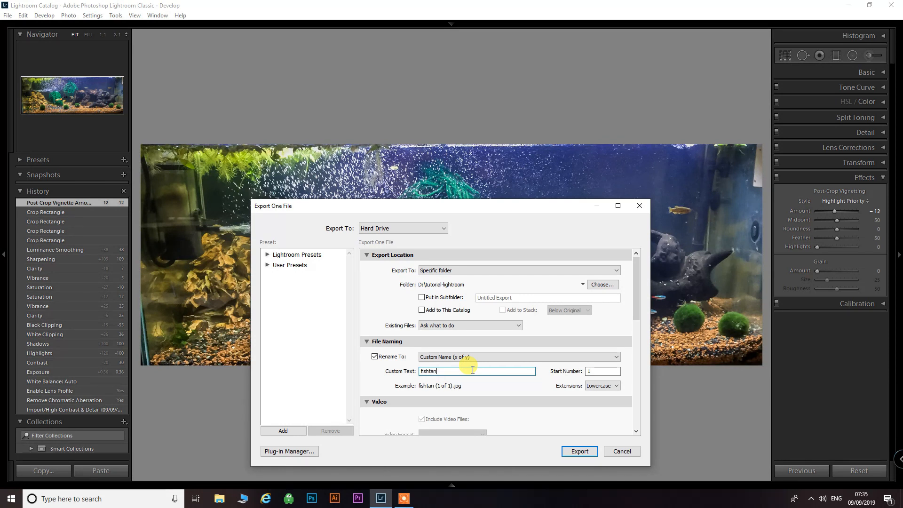
type("k-tutorial")
left_click(578, 452)
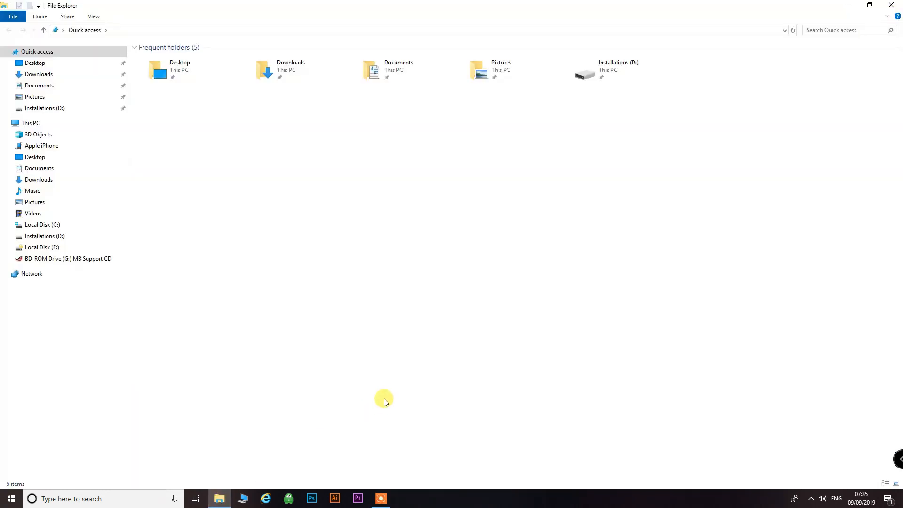
In File Explorer, view the exported fishtank-tutorial image from the tutorial-lightroom folder on drive D: and close it
double_click(606, 94)
double_click(865, 229)
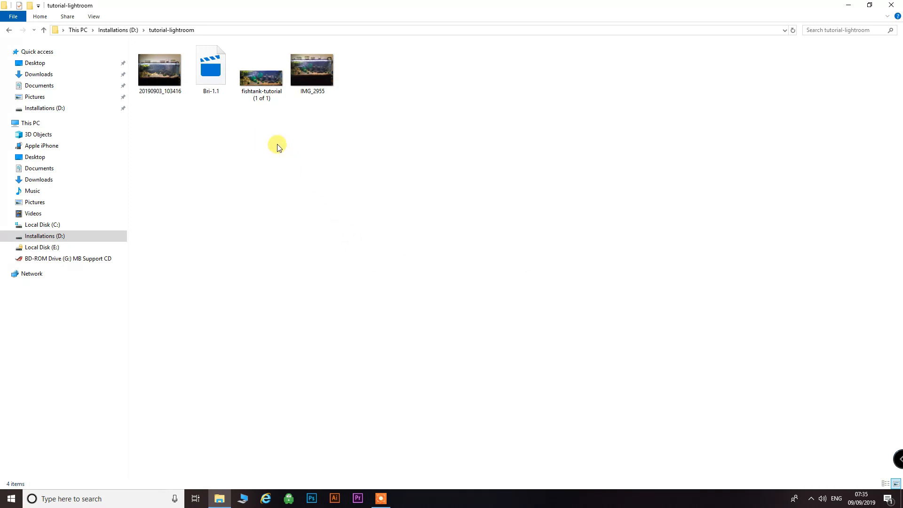
double_click(252, 80)
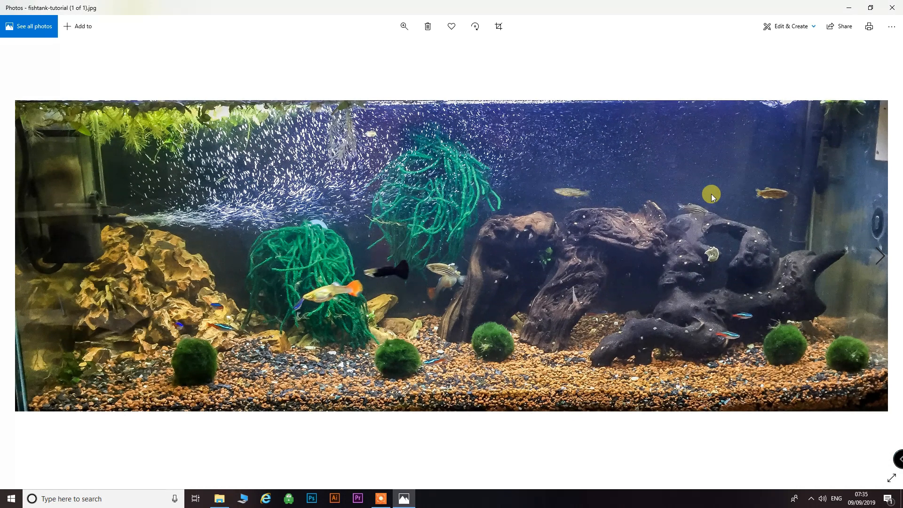
left_click(895, 8)
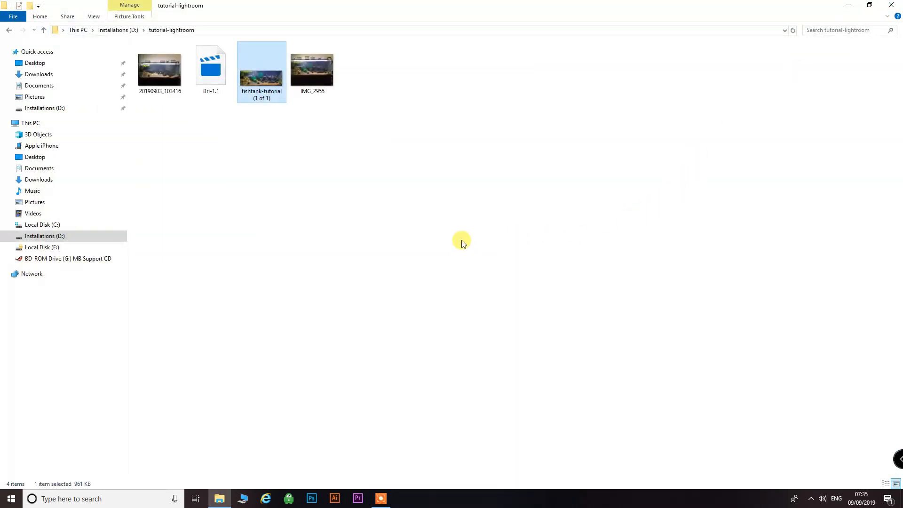